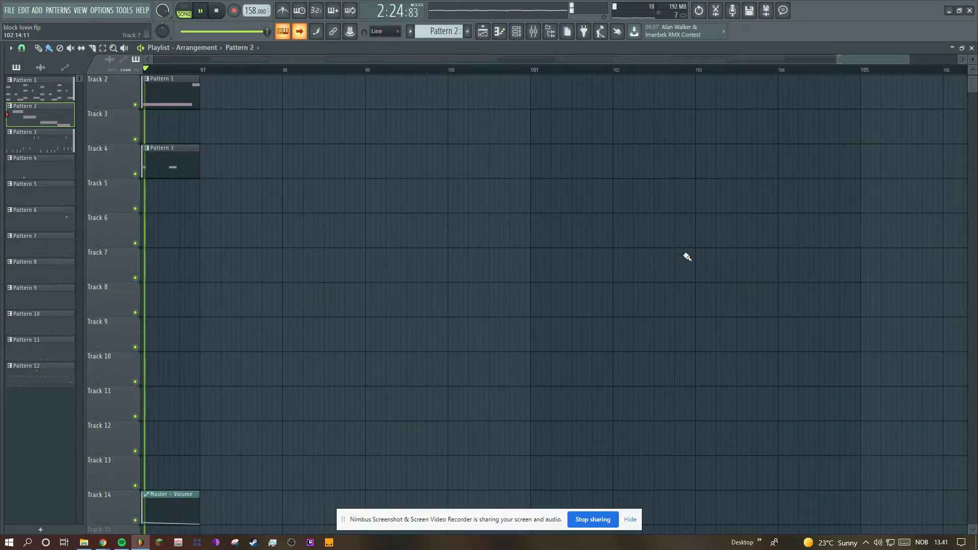
Stop the song playback, show the whole arrangement, and open the Fruity soft clipper on the mixer's Master track
{"action": "key", "text": "space"}
{"action": "left_click_drag", "start_coordinate": [225, 59], "coordinate": [922, 169]}
{"action": "left_click_drag", "start_coordinate": [974, 67], "coordinate": [973, 59]}
{"action": "left_click", "coordinate": [535, 31]}
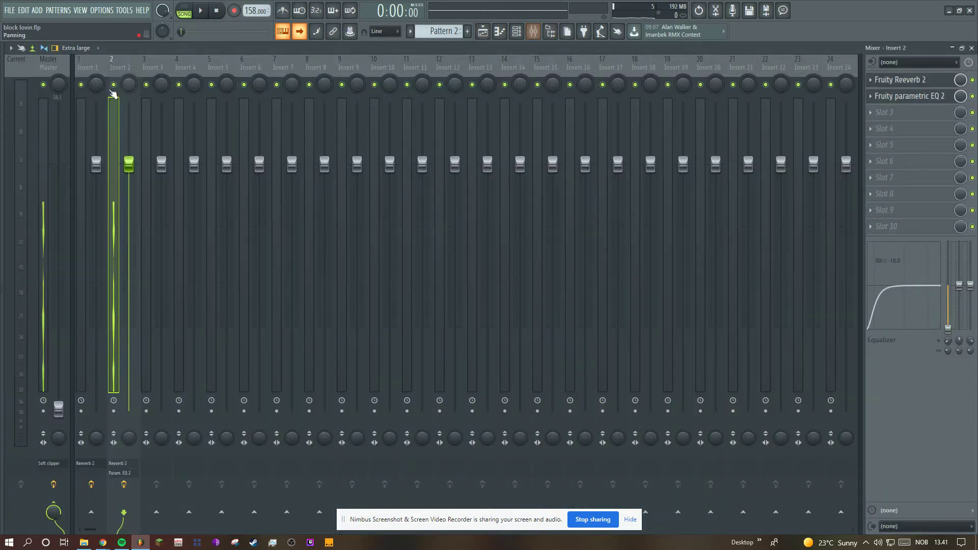
{"action": "left_click", "coordinate": [56, 69]}
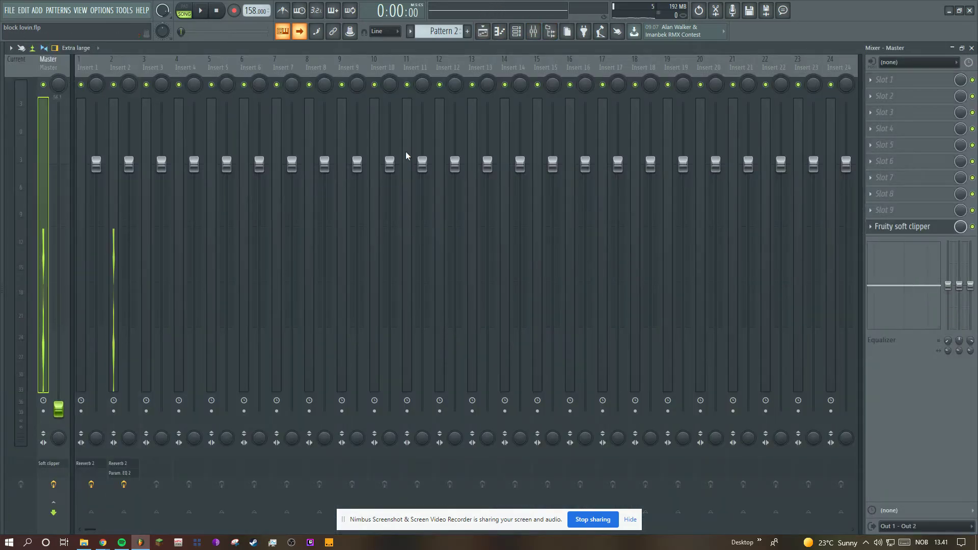
{"action": "left_click", "coordinate": [926, 232]}
Open Pattern 1's Morphine notes in the piano roll with the full pattern fitted in view
{"action": "left_click", "coordinate": [483, 32]}
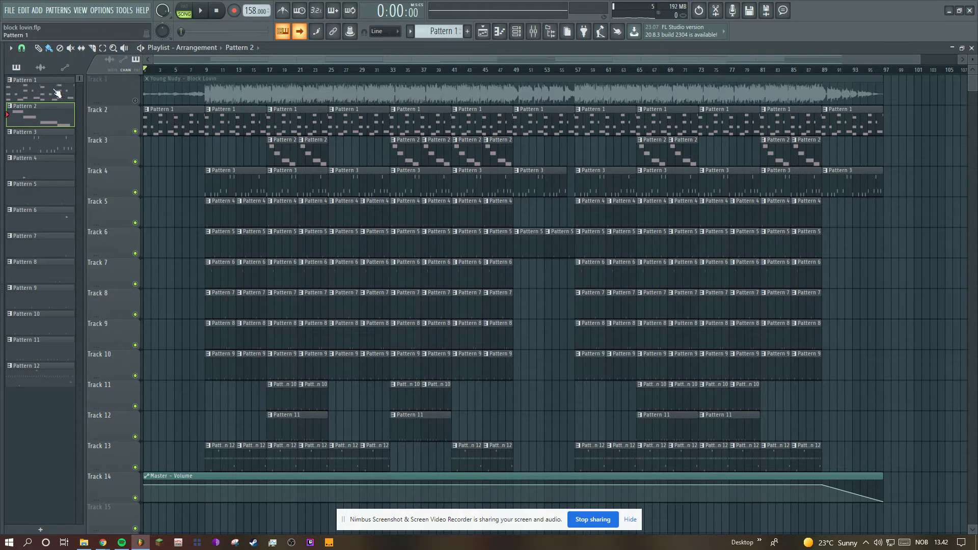
{"action": "key", "text": "F7"}
{"action": "left_click_drag", "start_coordinate": [824, 60], "coordinate": [51, 71]}
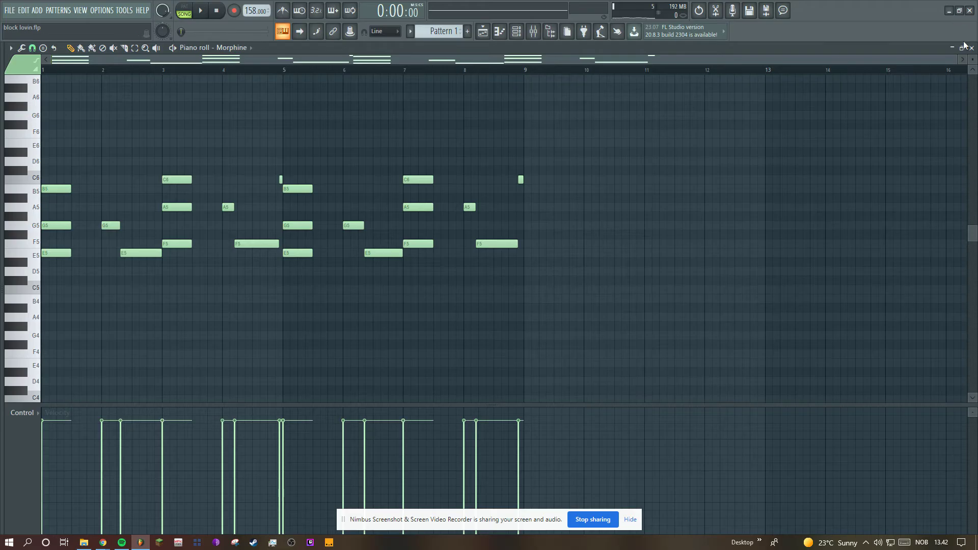
{"action": "left_click_drag", "start_coordinate": [955, 60], "coordinate": [410, 60]}
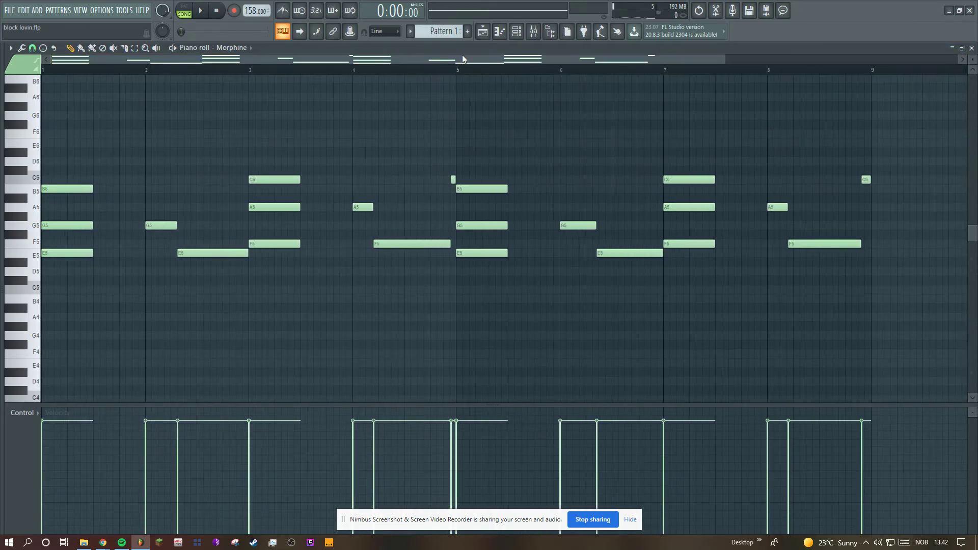
Open the Morphine instrument's settings and the Fruity Reeverb 2 effect on mixer track Insert 1
{"action": "left_click", "coordinate": [517, 32]}
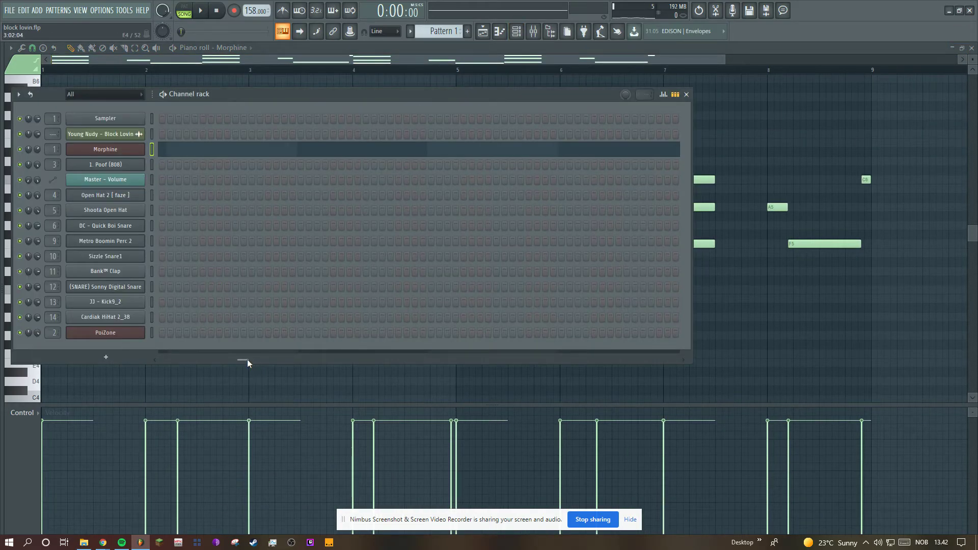
{"action": "left_click", "coordinate": [109, 152]}
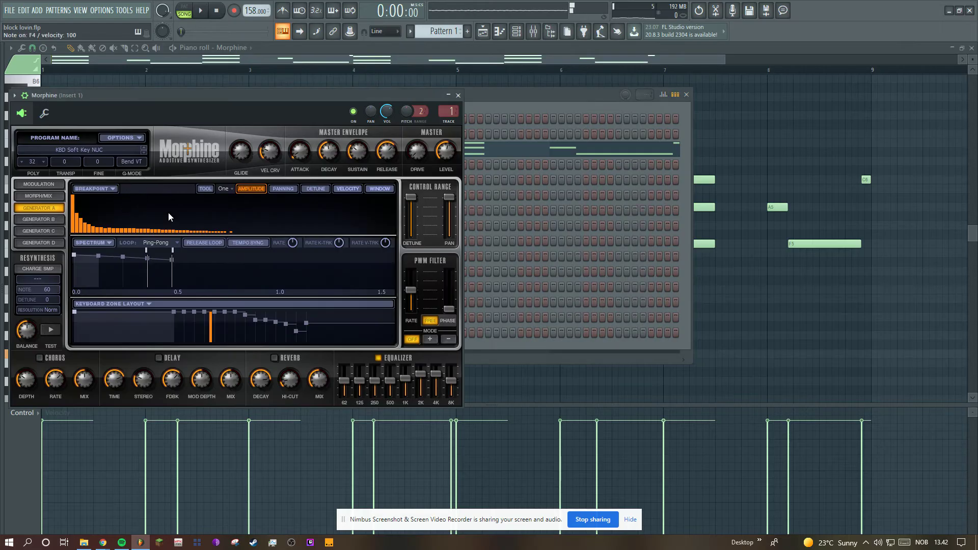
{"action": "left_click", "coordinate": [532, 34]}
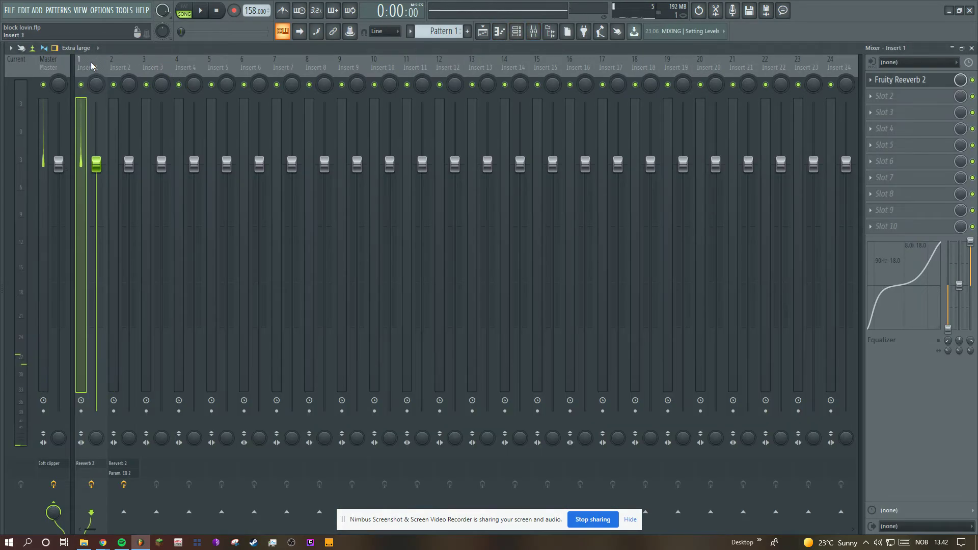
{"action": "left_click", "coordinate": [892, 80]}
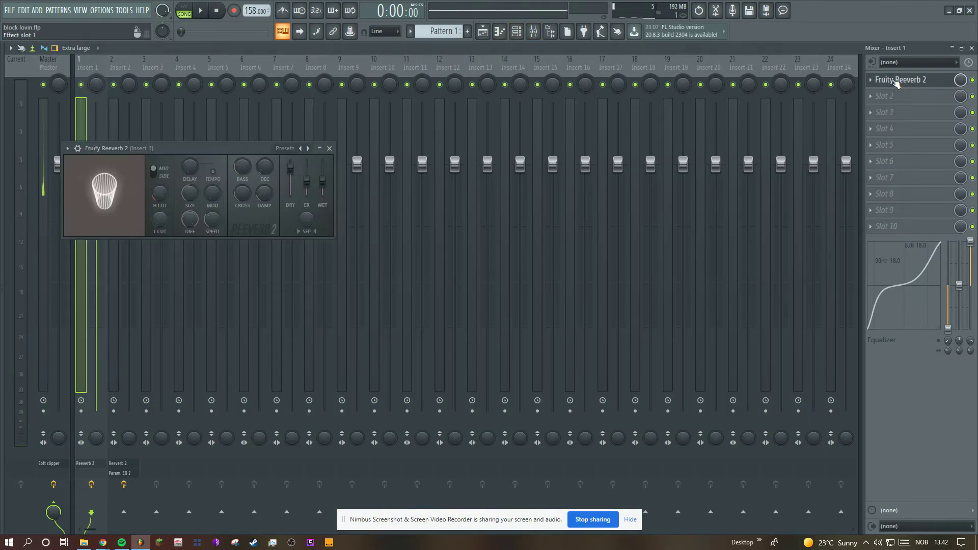
Play the Pattern 1 Morphine melody through in the piano roll and stop at its end
{"action": "left_click", "coordinate": [501, 32]}
{"action": "key", "text": "space"}
{"action": "left_click_drag", "start_coordinate": [724, 58], "coordinate": [666, 58]}
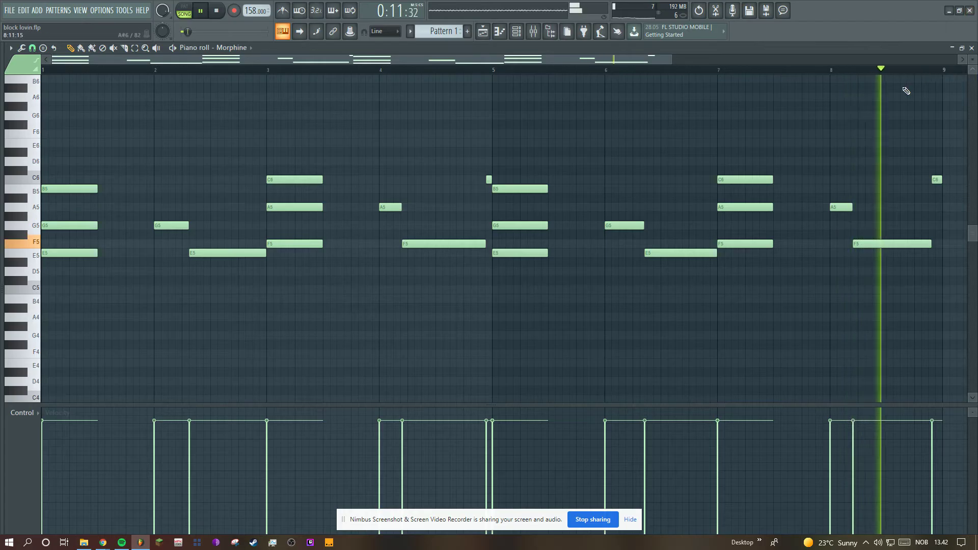
{"action": "key", "text": "space"}
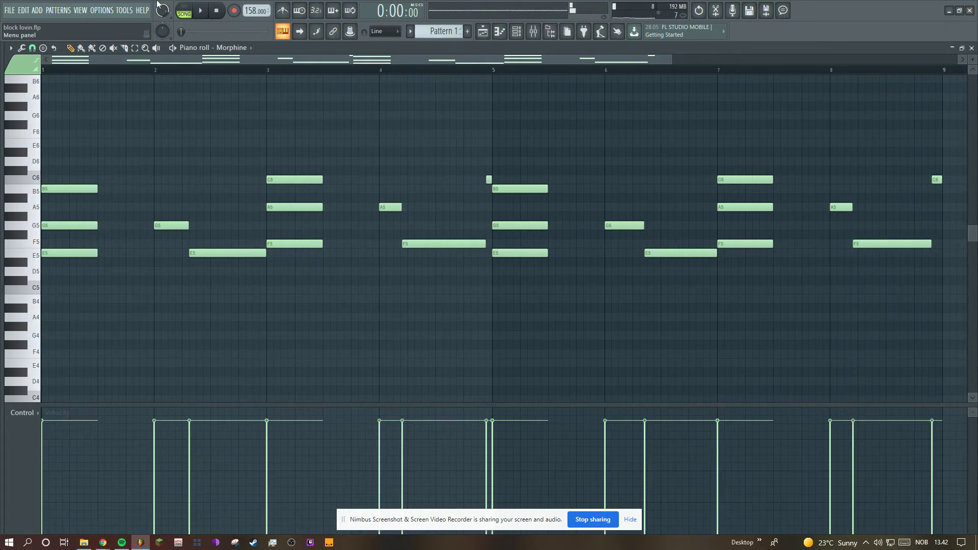
Play the Pattern 2 melody in pattern mode and open its PoiZone instrument's settings
{"action": "scroll", "coordinate": [436, 37], "scroll_direction": "down", "scroll_amount": 1}
{"action": "key", "text": "space"}
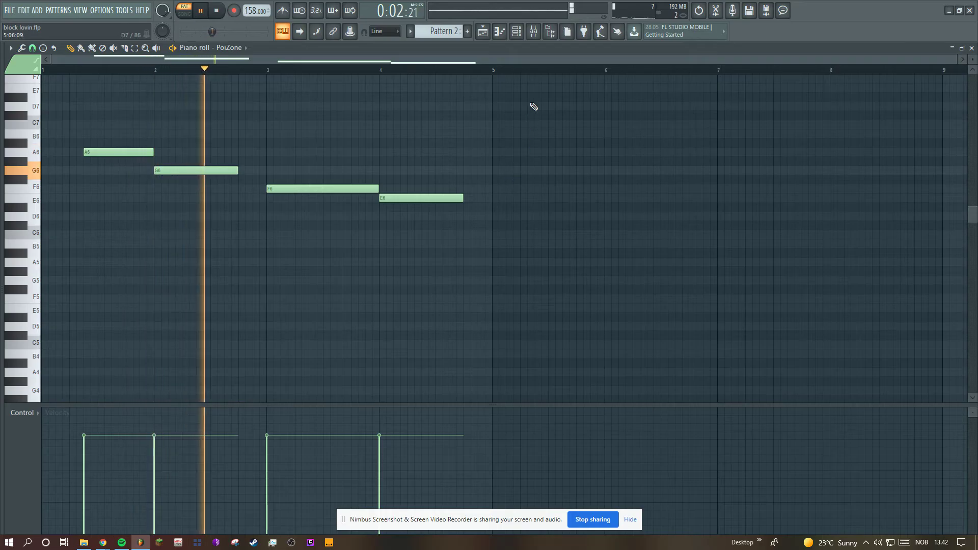
{"action": "left_click", "coordinate": [518, 31]}
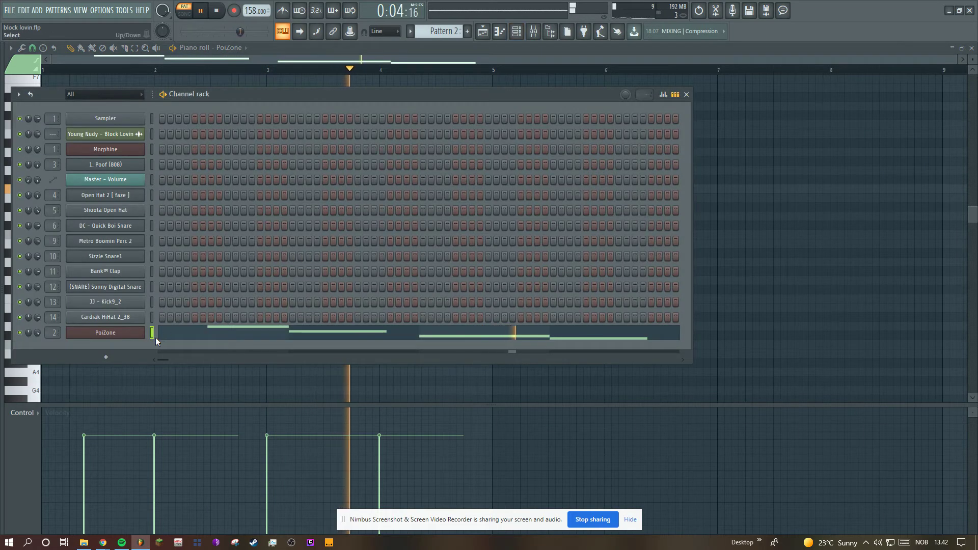
{"action": "left_click", "coordinate": [139, 336]}
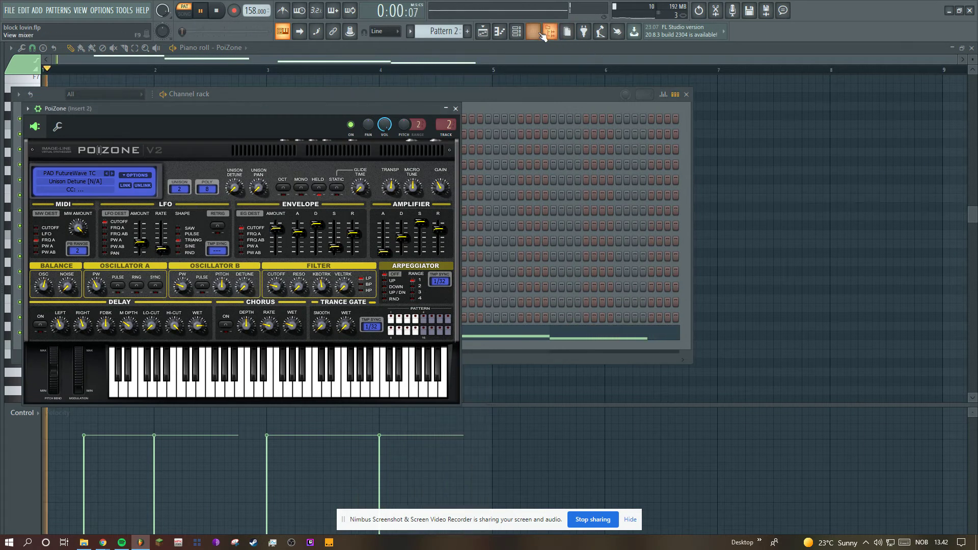
Inspect Fruity Reeverb 2 and Fruity parametric EQ 2 on mixer track Insert 2, and stop the Pattern 2 playback
{"action": "key", "text": "F9"}
{"action": "left_click", "coordinate": [900, 80]}
{"action": "left_click", "coordinate": [909, 96]}
{"action": "key", "text": "F9"}
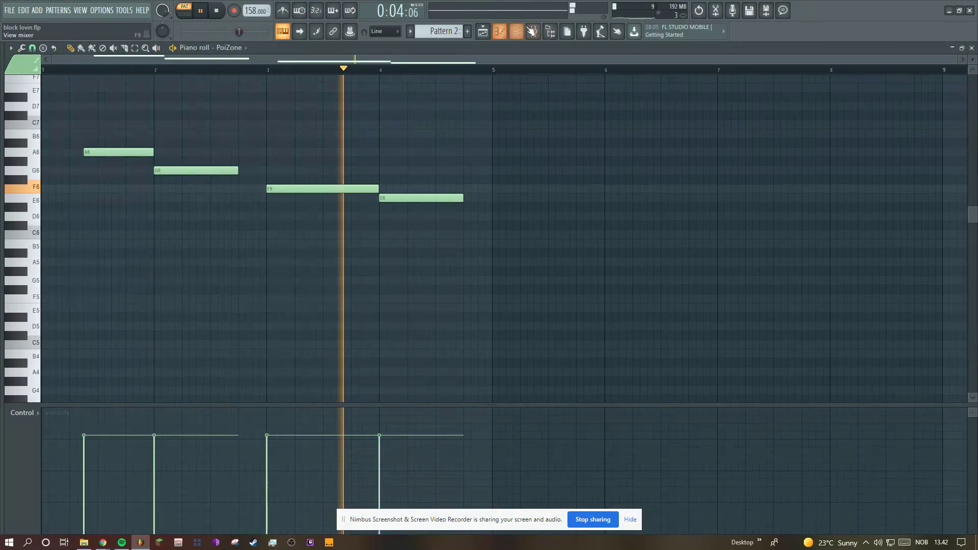
{"action": "key", "text": "space"}
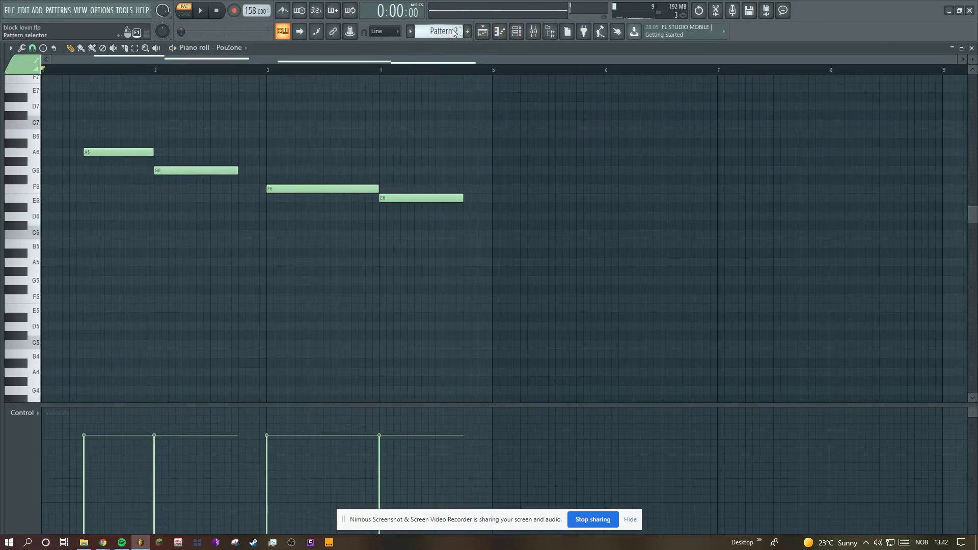
Switch to Pattern 3 and play its 1. Poof (808) bass notes in the piano roll
{"action": "scroll", "coordinate": [453, 30], "scroll_direction": "up", "scroll_amount": 1}
{"action": "key", "text": "space"}
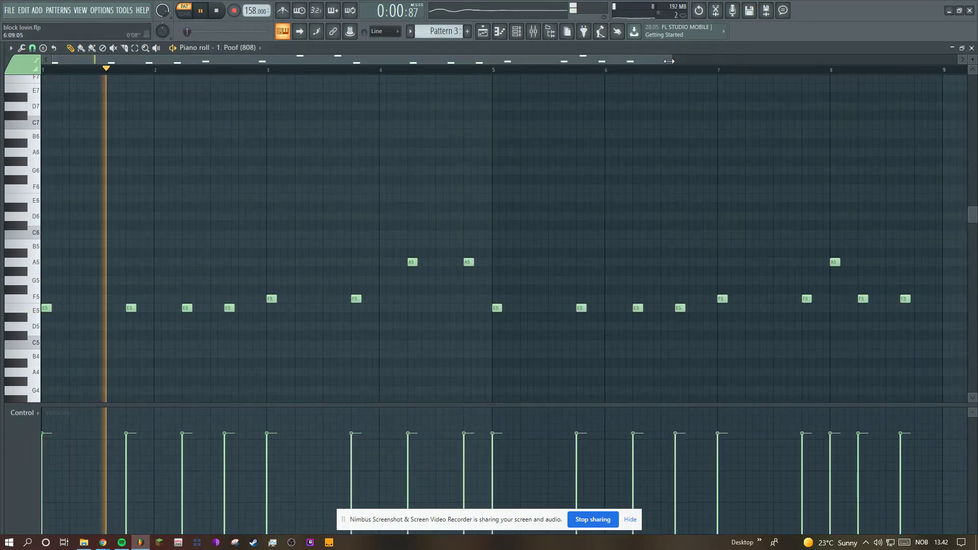
{"action": "scroll", "coordinate": [759, 85], "scroll_direction": "down", "scroll_amount": 2}
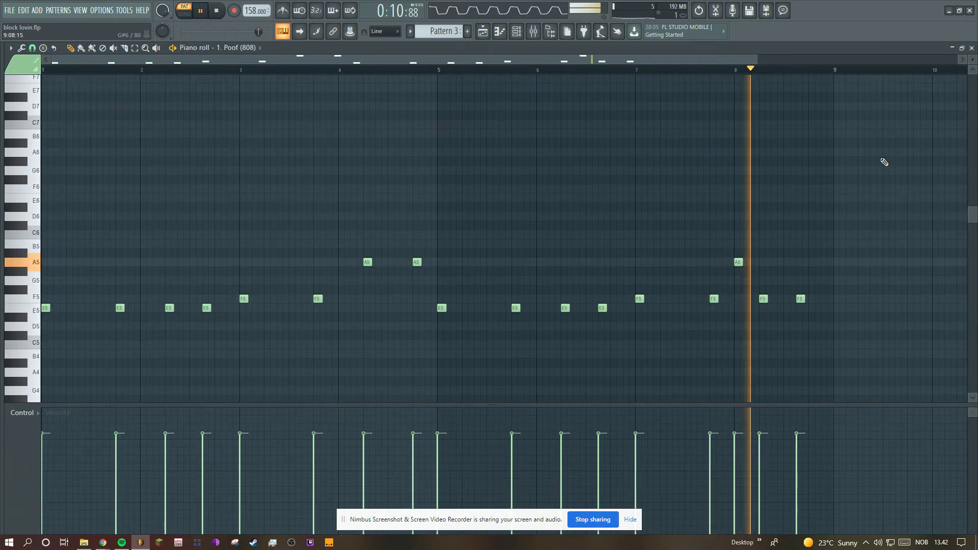
{"action": "key", "text": "space"}
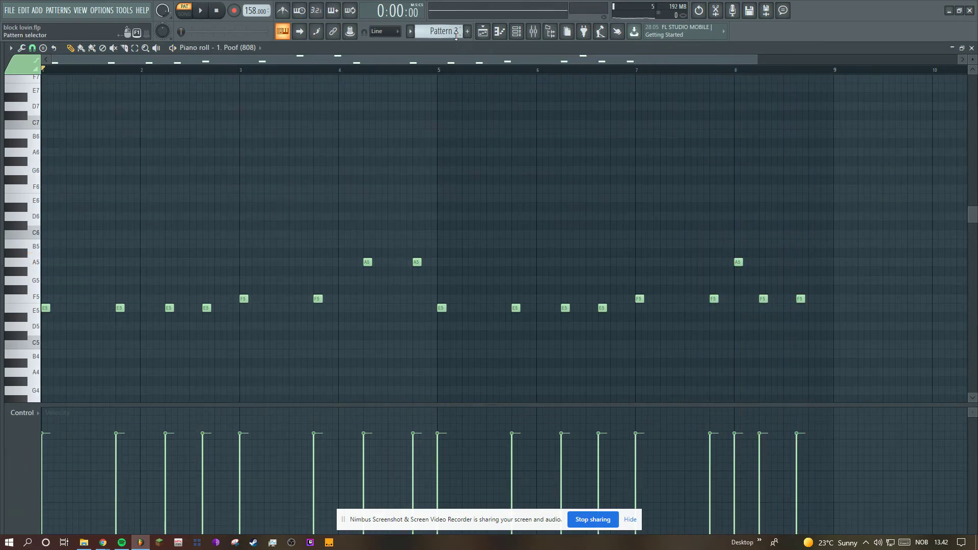
Audition the open hat notes of Pattern 4 and Pattern 5 in the piano roll
{"action": "scroll", "coordinate": [457, 32], "scroll_direction": "down", "scroll_amount": 2}
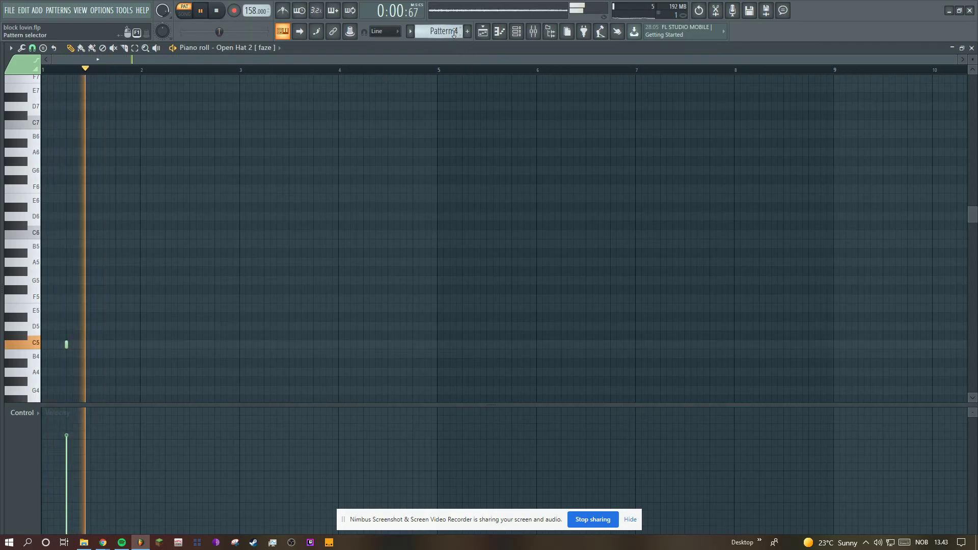
{"action": "key", "text": "space"}
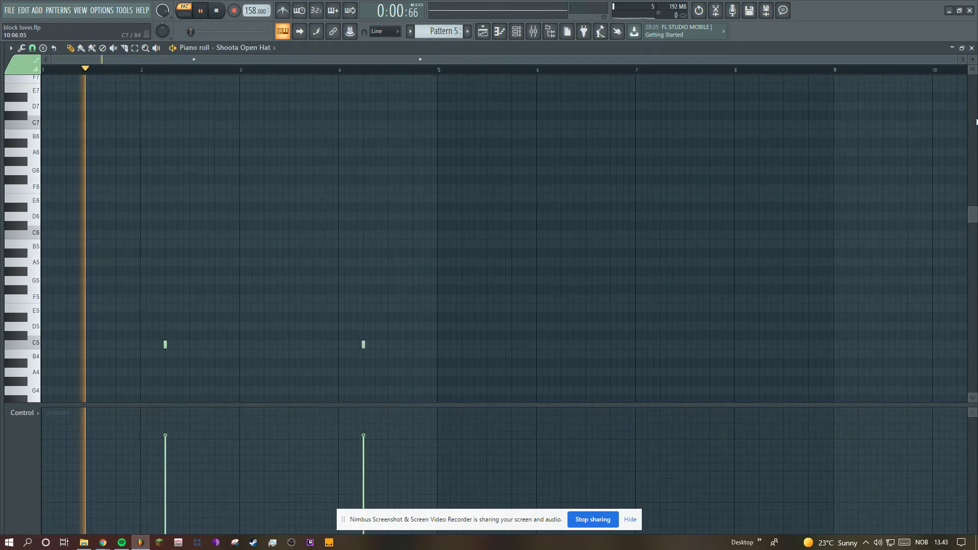
{"action": "scroll", "coordinate": [506, 254], "scroll_direction": "up", "scroll_amount": 2}
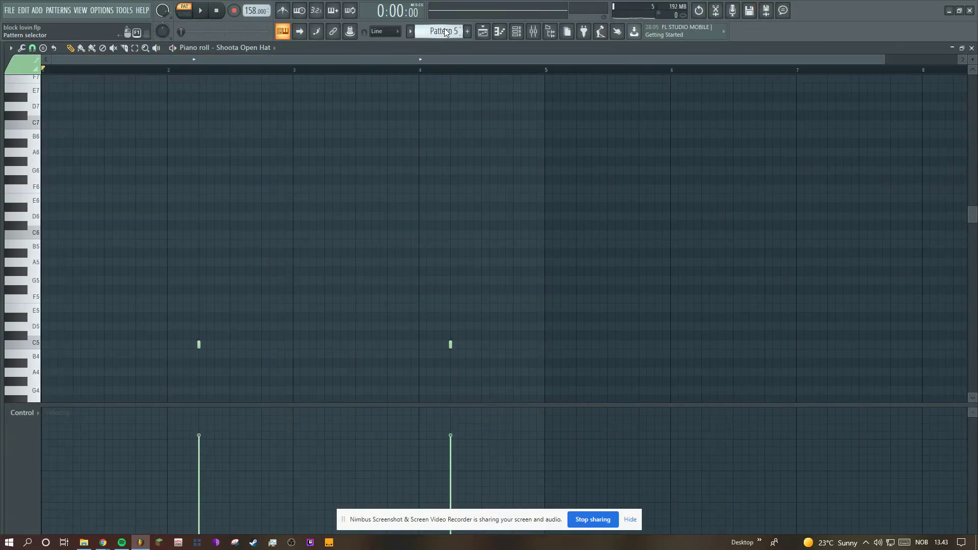
{"action": "key", "text": "space"}
Audition Patterns 7 through 10 in the piano roll, from Metro Boomin Perc 2 to the Sonny Digital Snare
{"action": "scroll", "coordinate": [456, 151], "scroll_direction": "down", "scroll_amount": 1}
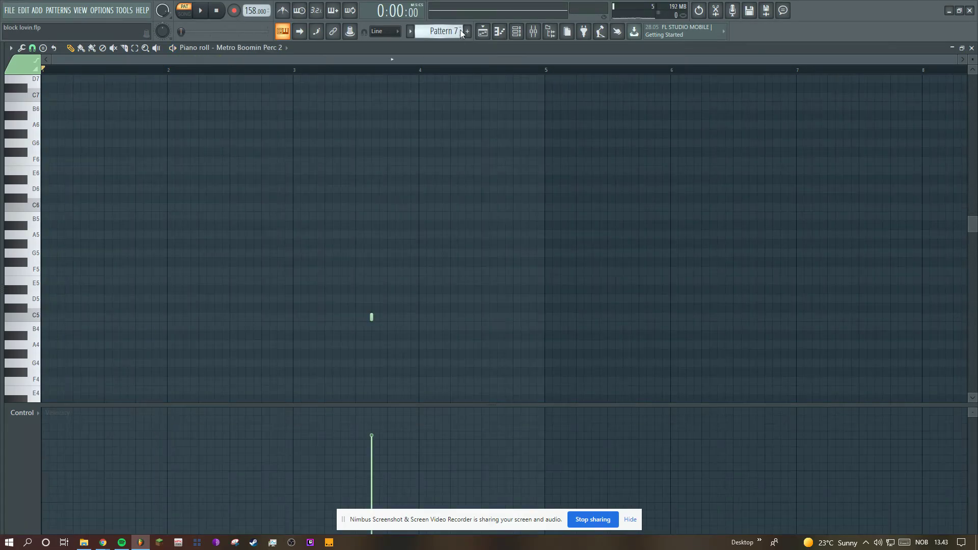
{"action": "key", "text": "space"}
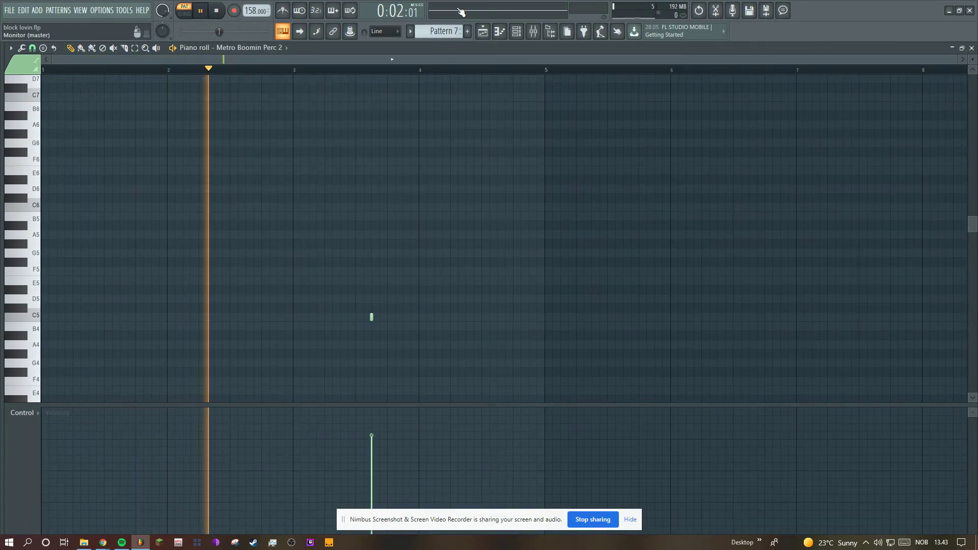
{"action": "key", "text": "space"}
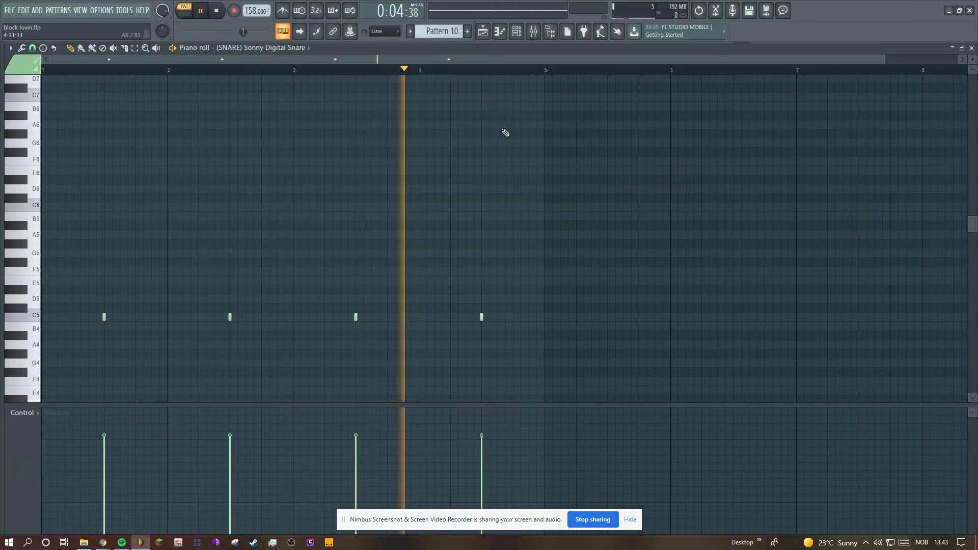
Switch to Pattern 11 and play its JJ - Kick9_2 notes with the whole pattern in view
{"action": "key", "text": "KP_Add"}
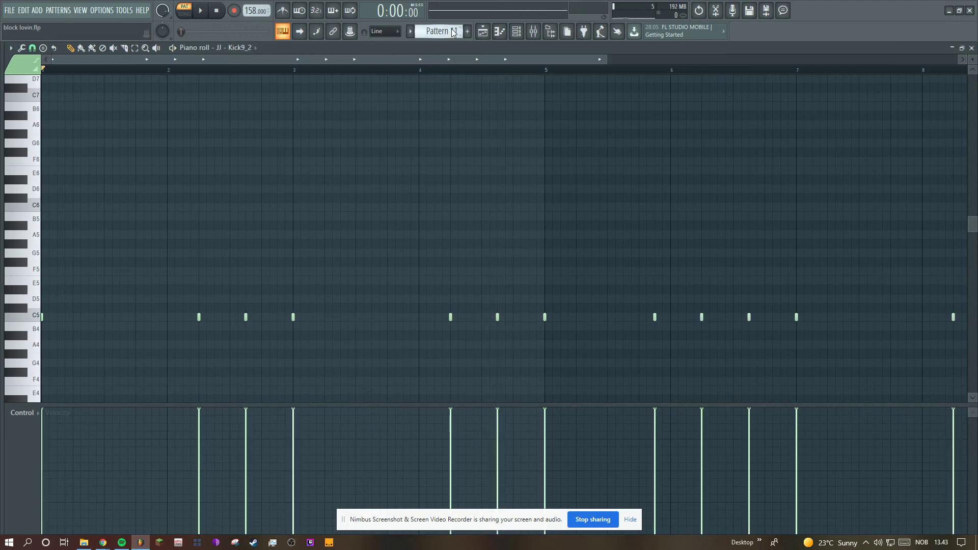
{"action": "left_click_drag", "start_coordinate": [606, 60], "coordinate": [758, 62]}
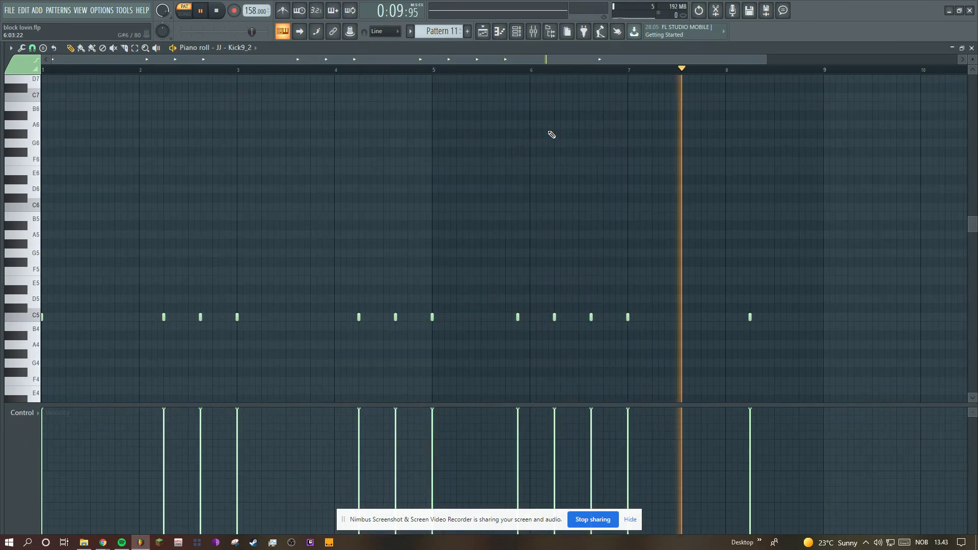
{"action": "key", "text": "space"}
Switch to Pattern 12 and play its Cardiak HiHat 2_38 notes, including the pitched rolls
{"action": "scroll", "coordinate": [455, 30], "scroll_direction": "up", "scroll_amount": 1}
{"action": "key", "text": "space"}
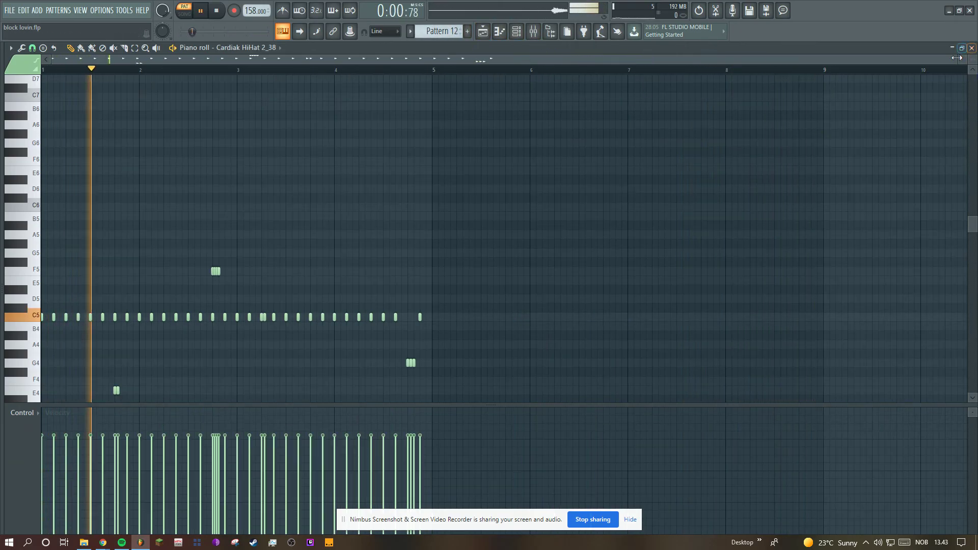
{"action": "left_click_drag", "start_coordinate": [954, 62], "coordinate": [651, 62]}
{"action": "scroll", "coordinate": [641, 98], "scroll_direction": "down", "scroll_amount": 4}
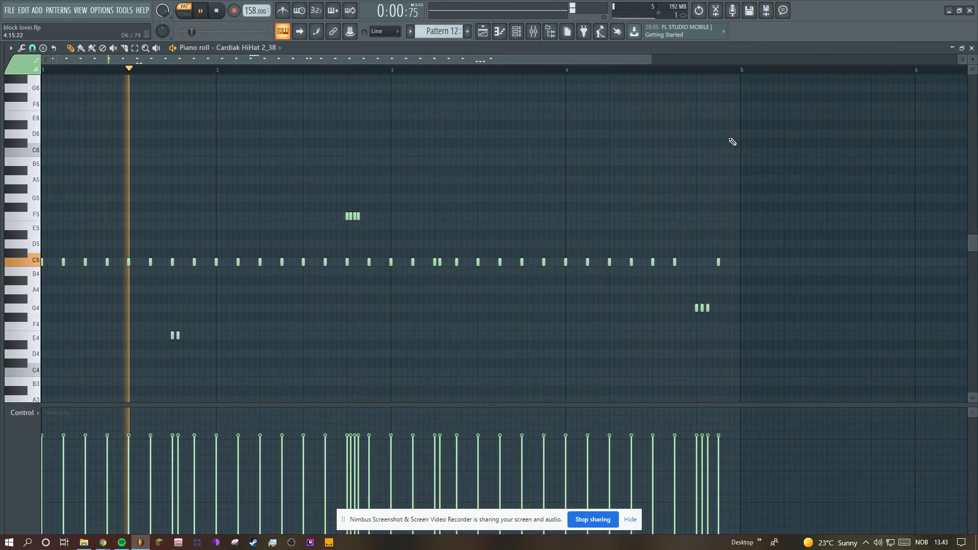
Set the piano roll's grid snap to Line and go back to Pattern 1
{"action": "left_click", "coordinate": [32, 48]}
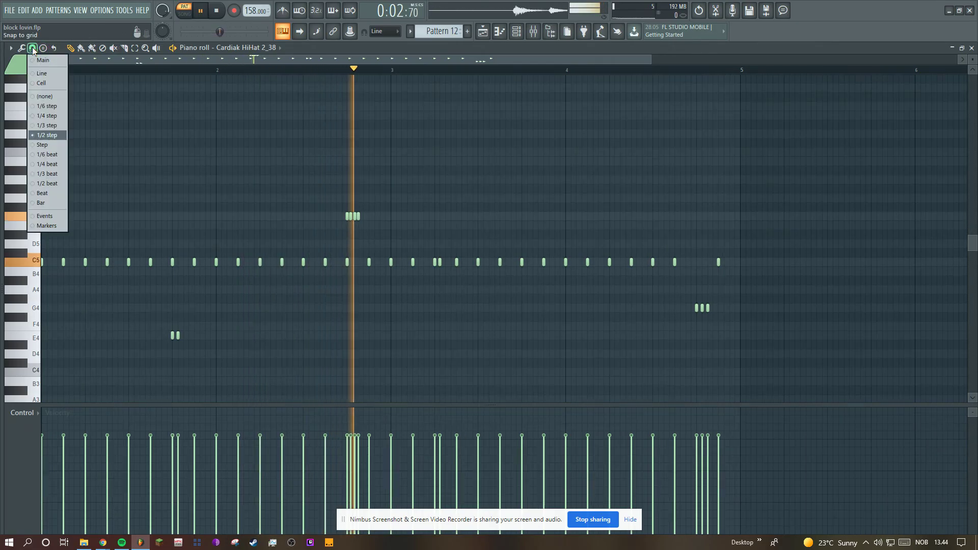
{"action": "left_click", "coordinate": [41, 74]}
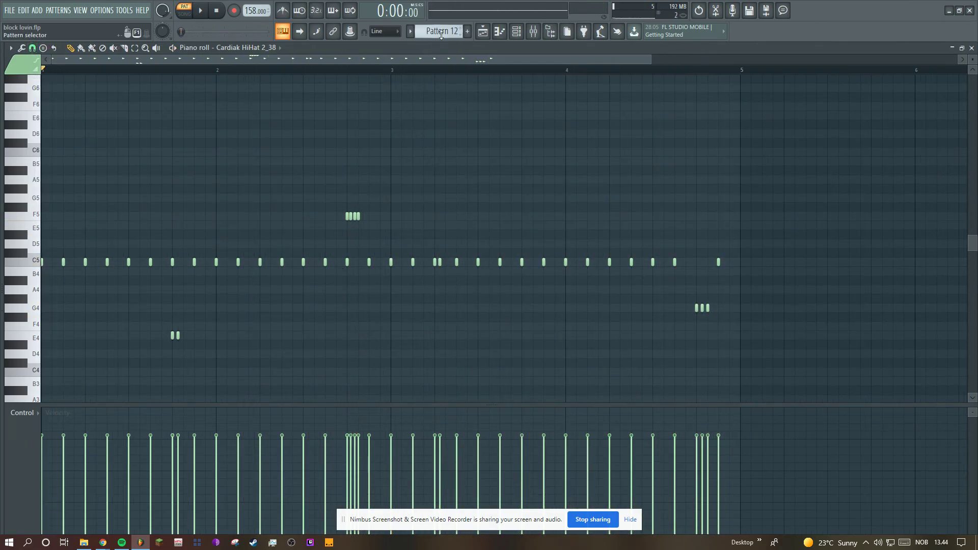
{"action": "scroll", "coordinate": [451, 31], "scroll_direction": "up", "scroll_amount": 10}
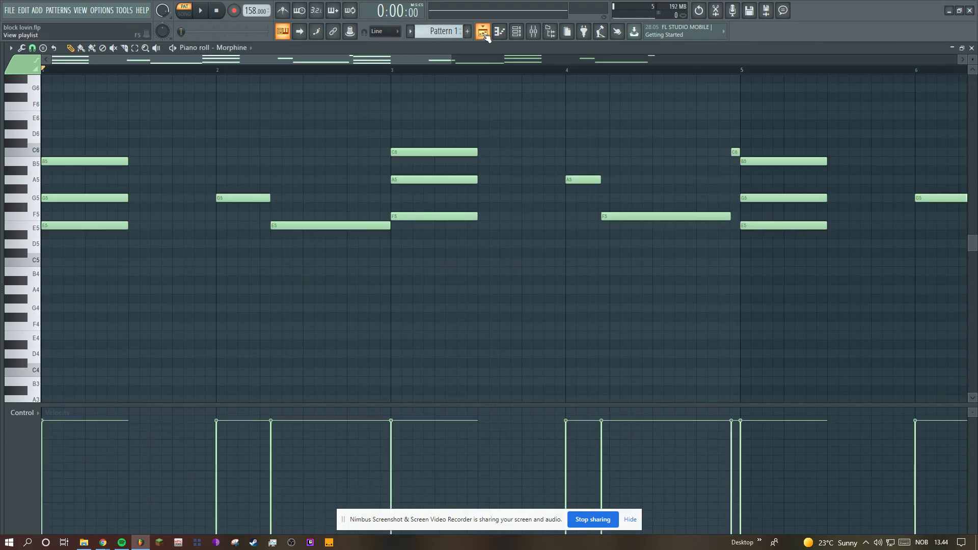